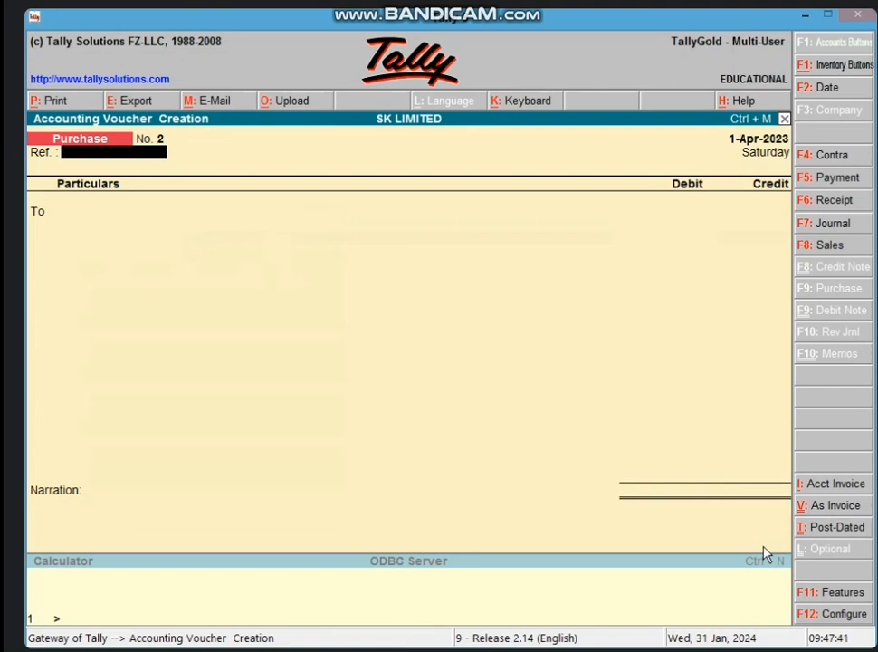
- Leave the blank purchase voucher without saving and return to the Gateway of Tally
{"action": "left_click", "coordinate": [722, 610]}
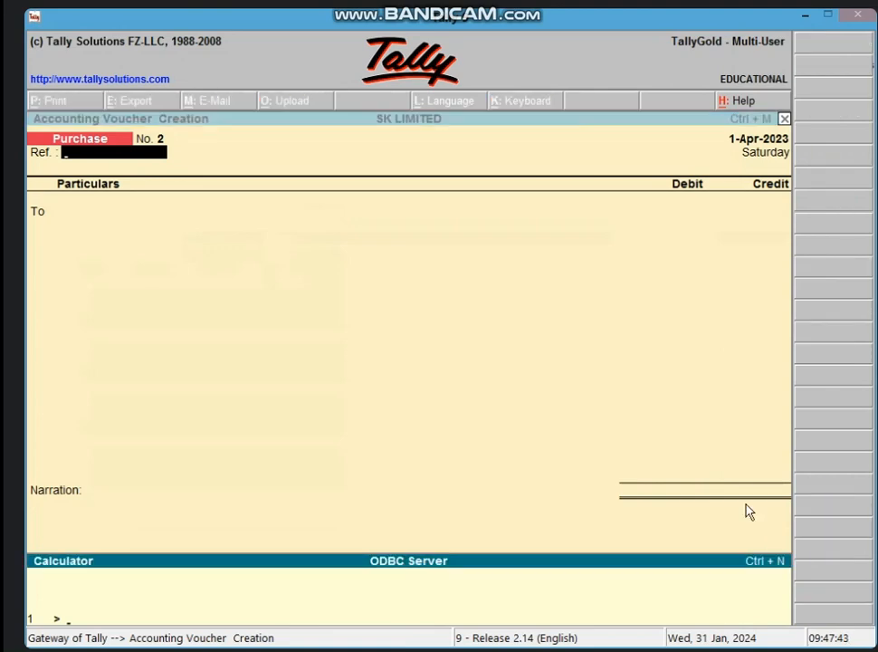
{"action": "left_click", "coordinate": [600, 455]}
{"action": "key", "text": "Escape"}
{"action": "key", "text": "y"}
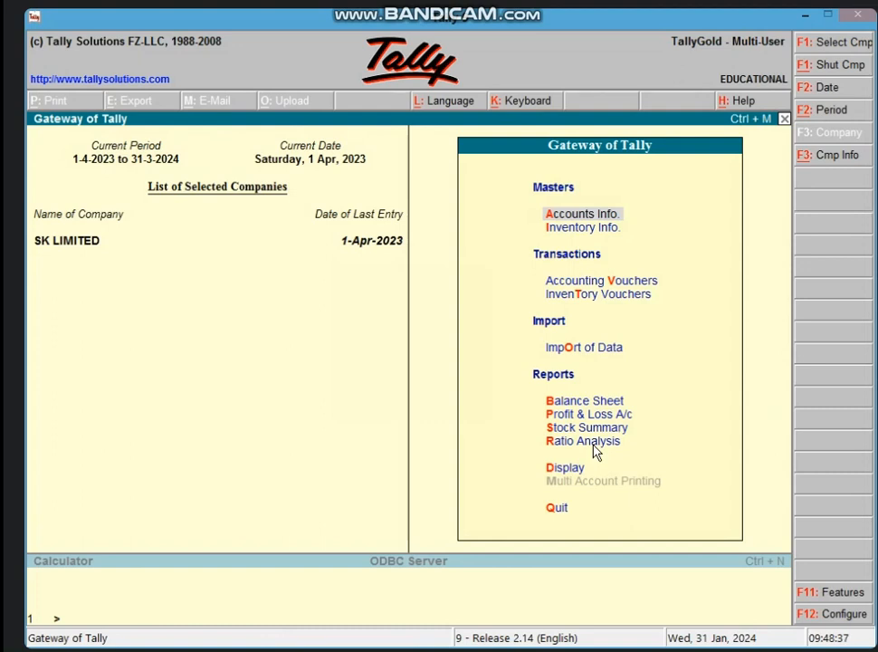
- Start a new single ledger named BANK A/C with no alias
{"action": "key", "text": "Return"}
{"action": "key", "text": "l"}
{"action": "key", "text": "Return"}
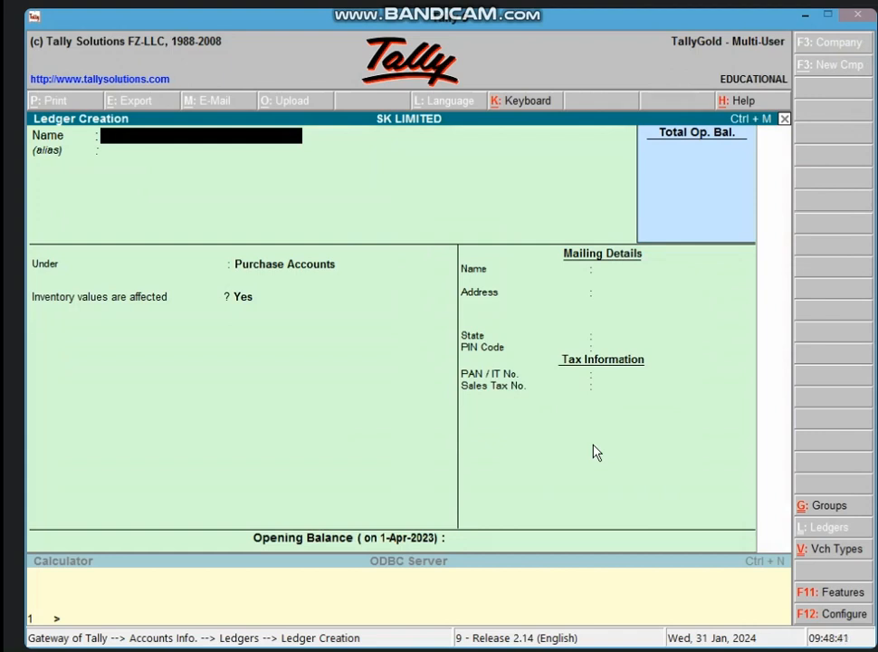
{"action": "type", "text": "BANK A/C"}
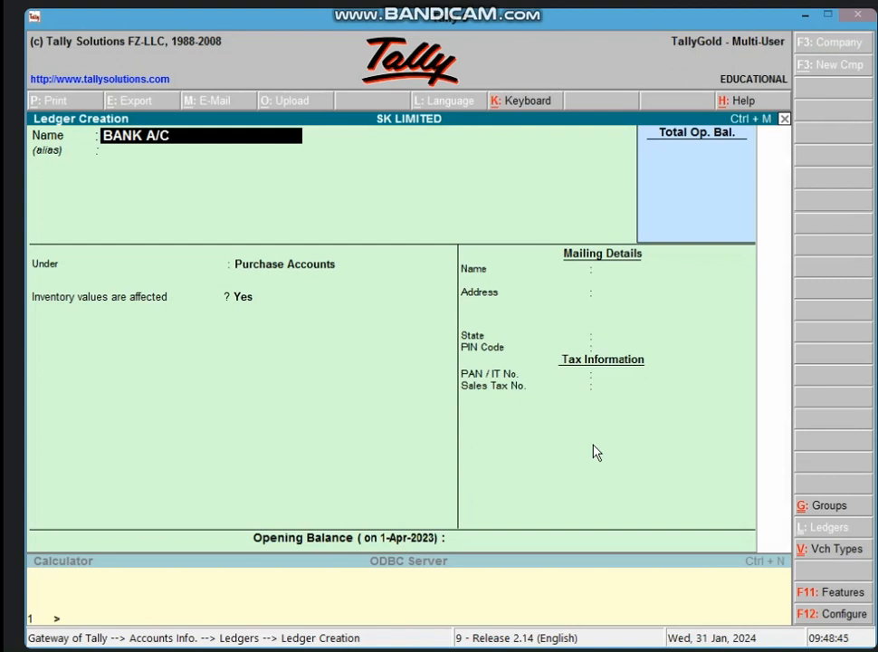
{"action": "key", "text": "Return"}
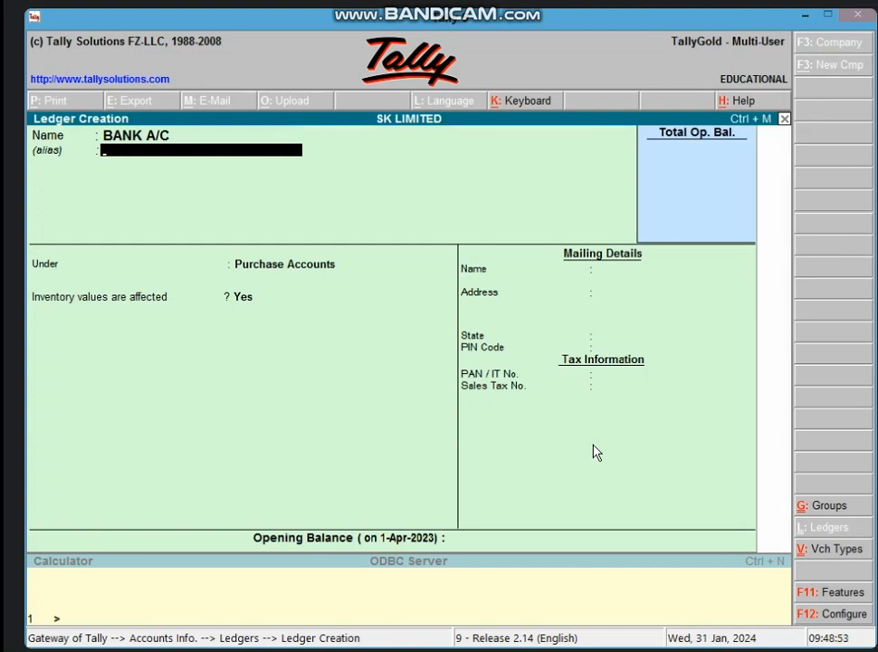
{"action": "key", "text": "Return"}
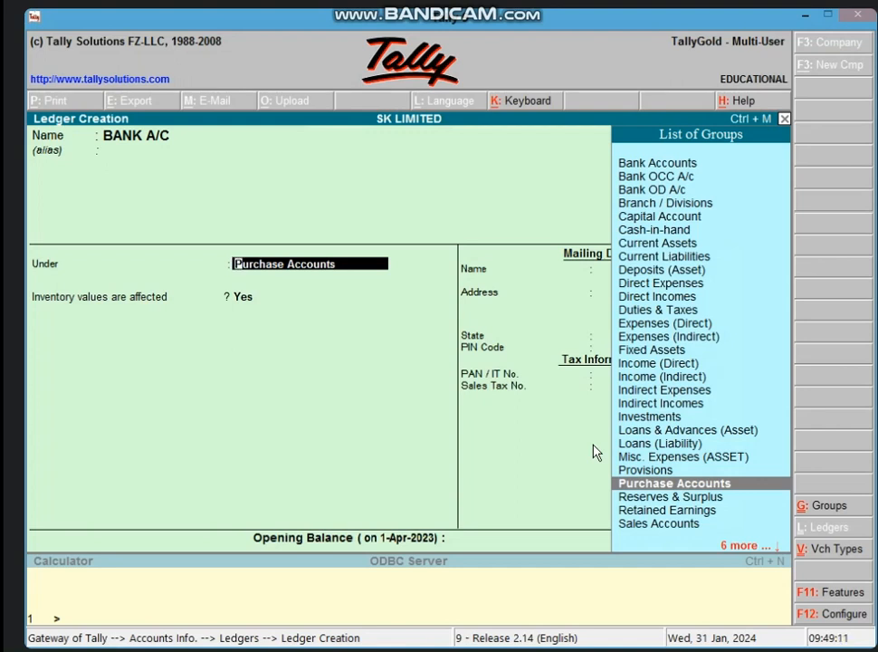
- Place the BANK A/C ledger under Bank Accounts, keep the default reconciliation date and mailing details, and save it
{"action": "type", "text": "B"}
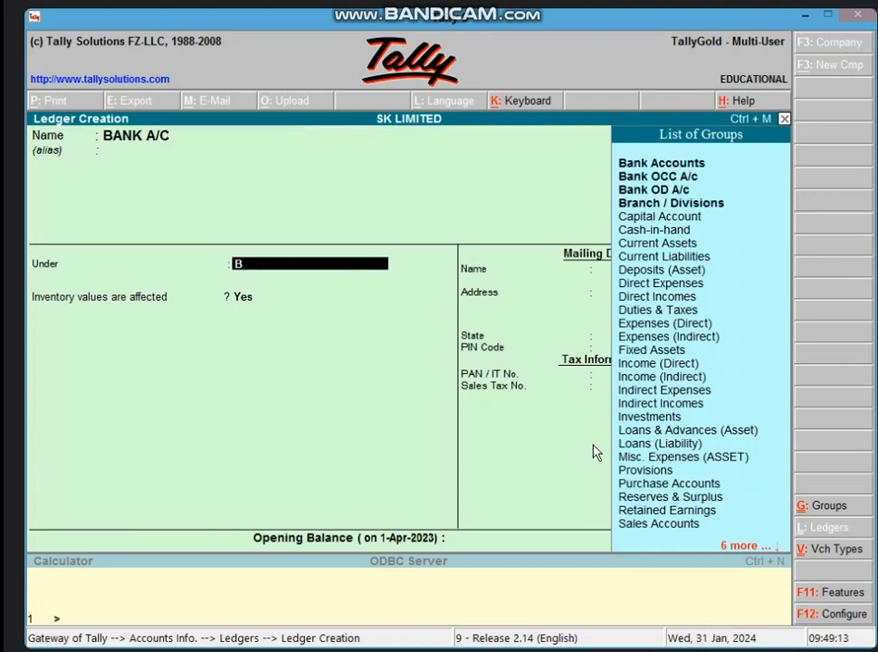
{"action": "left_click", "coordinate": [668, 165]}
{"action": "key", "text": "Return"}
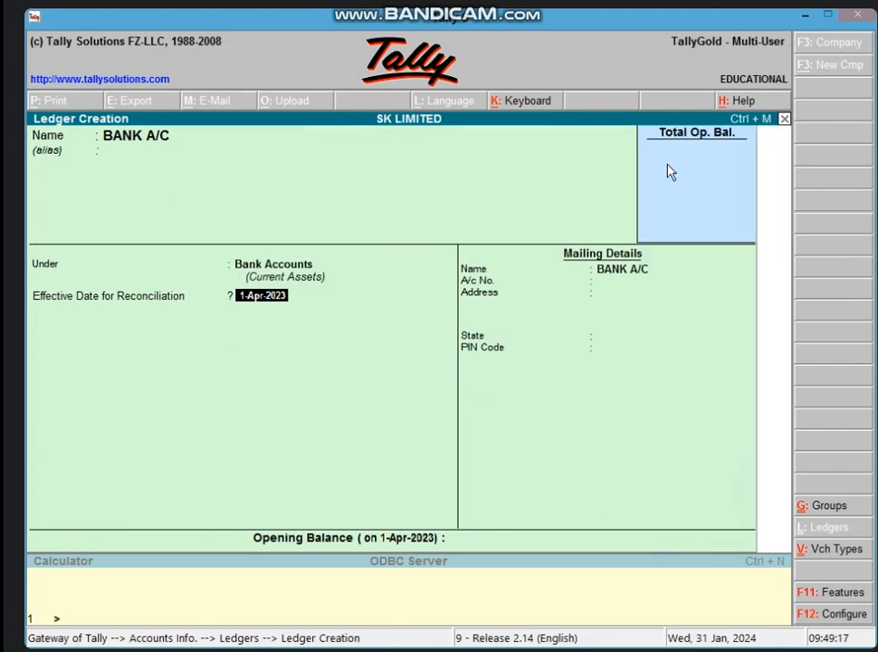
{"action": "key", "text": "Return"}
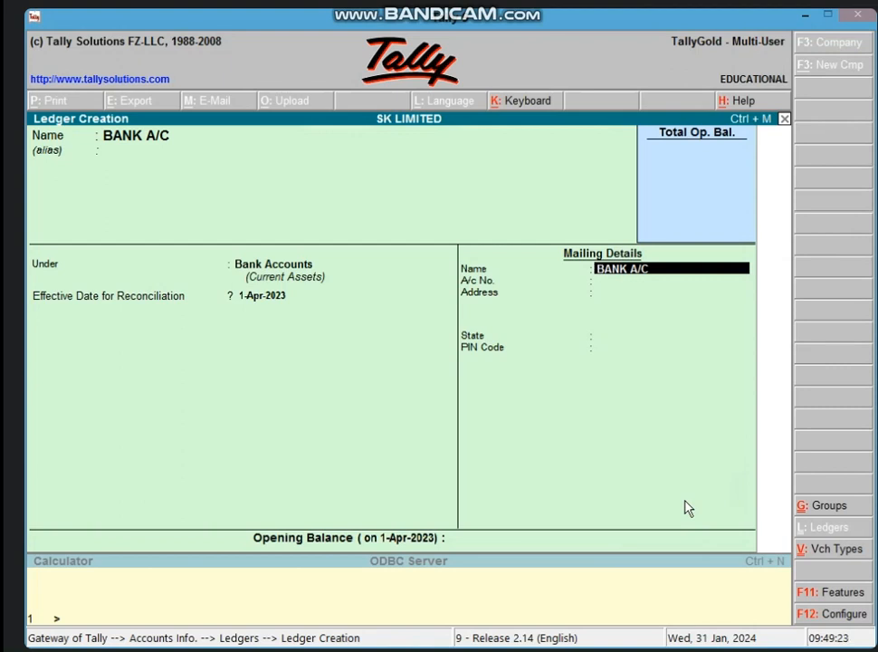
{"action": "key", "text": "Return"}
{"action": "key", "text": "Return"}
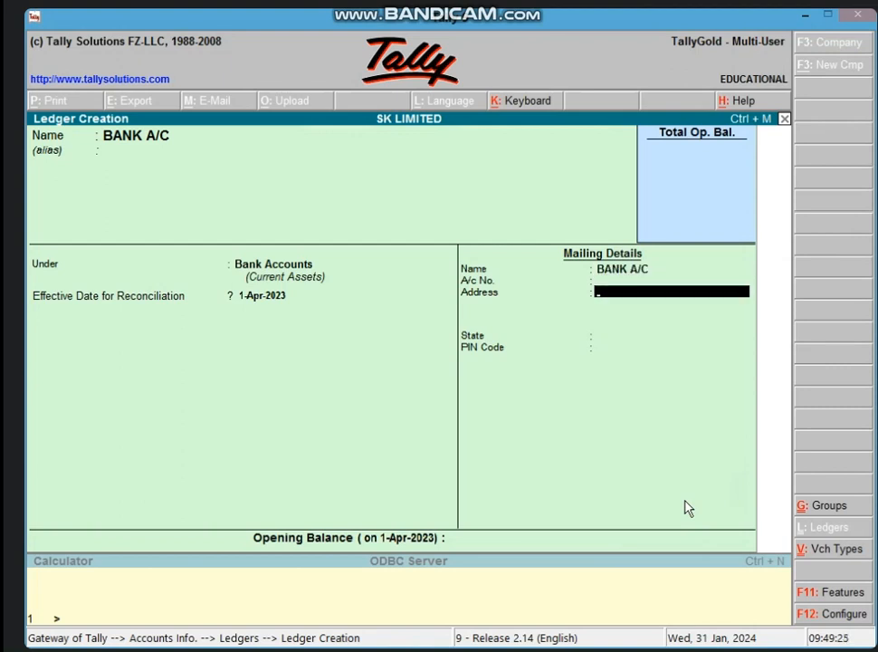
{"action": "key", "text": "Return"}
{"action": "key", "text": "Return"}
{"action": "key", "text": "Return"}
{"action": "key", "text": "Return"}
{"action": "key", "text": "Return"}
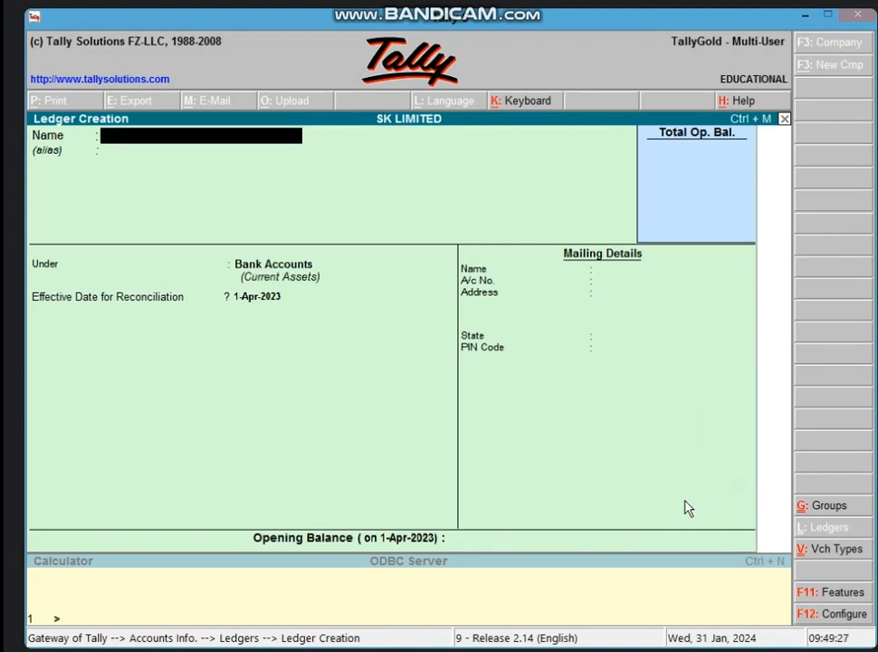
- Quit ledger creation and open accounting voucher entry for a new purchase voucher
{"action": "key", "text": "Escape"}
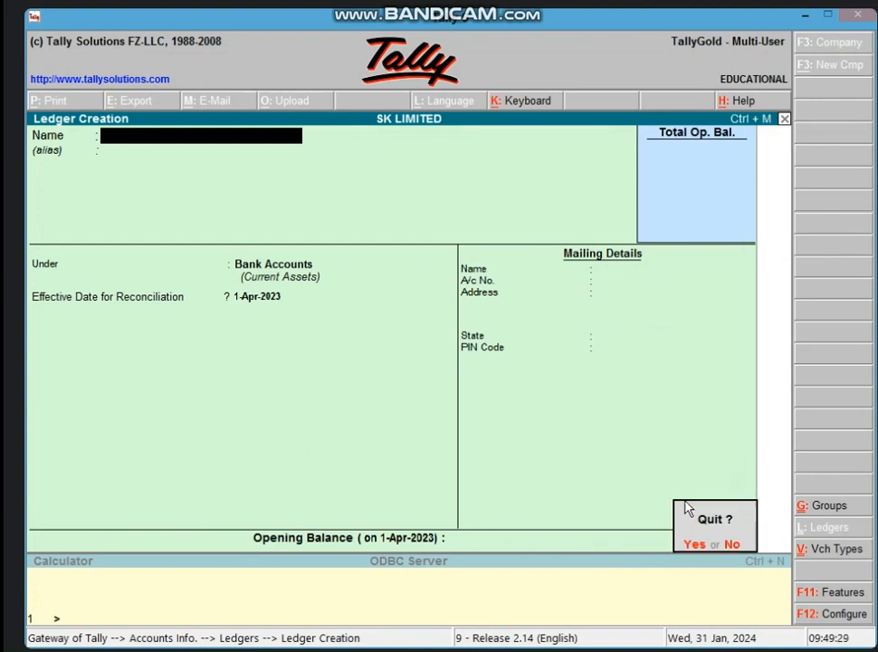
{"action": "key", "text": "Return"}
{"action": "key", "text": "Escape"}
{"action": "key", "text": "Escape"}
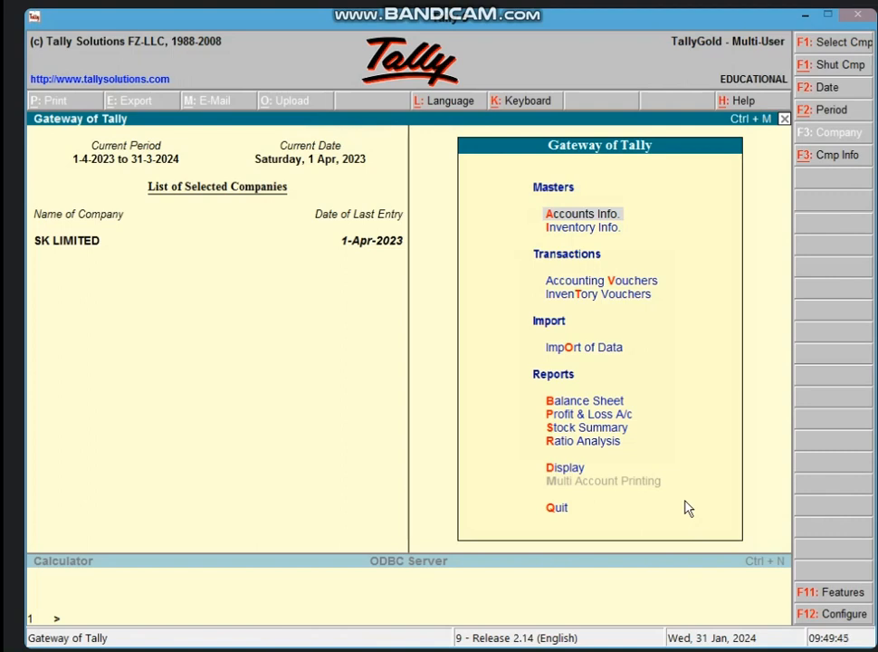
{"action": "key", "text": "v"}
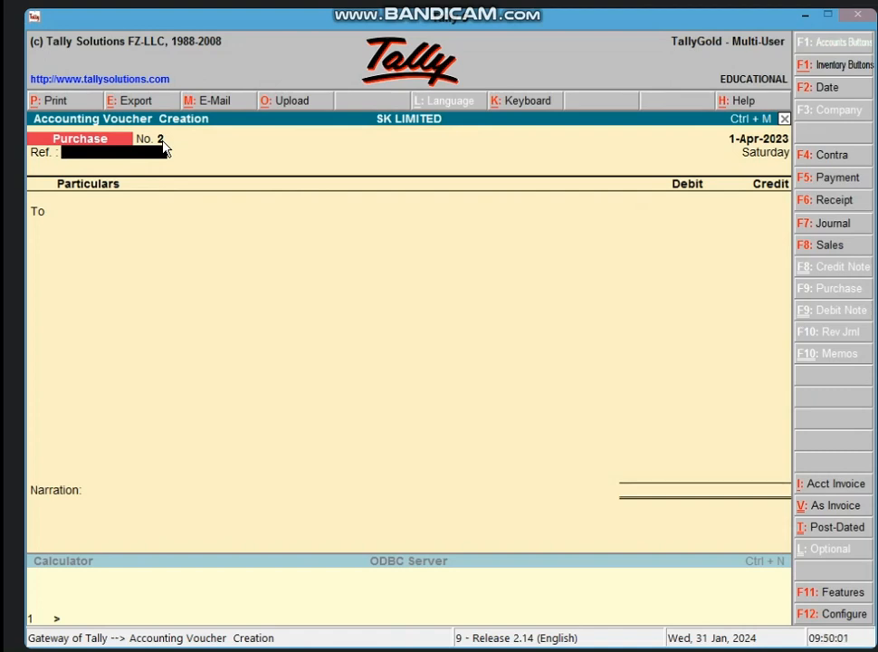
- Leave the voucher reference blank and credit BANK A/C with 5000
{"action": "key", "text": "Return"}
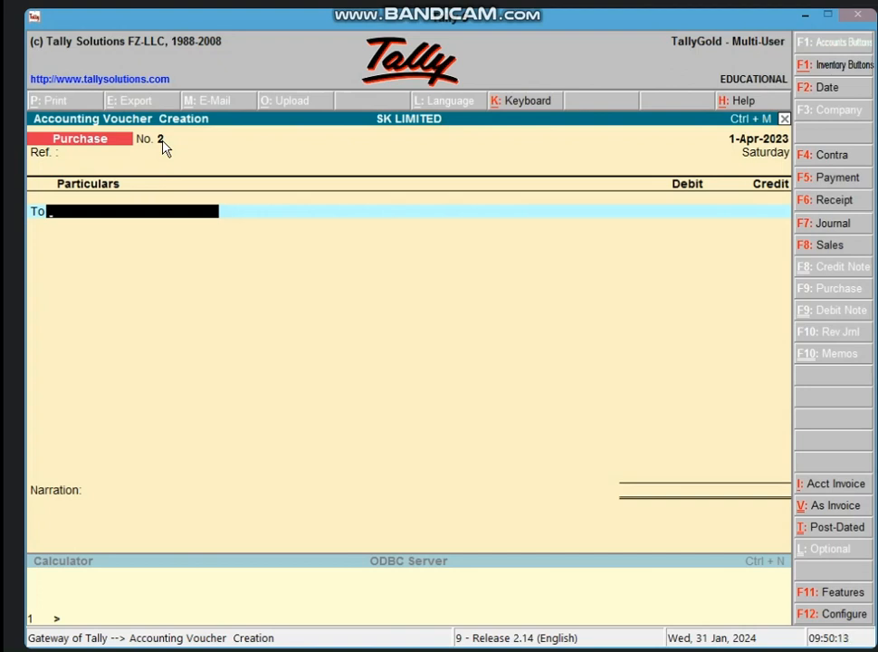
{"action": "type", "text": "b"}
{"action": "key", "text": "Return"}
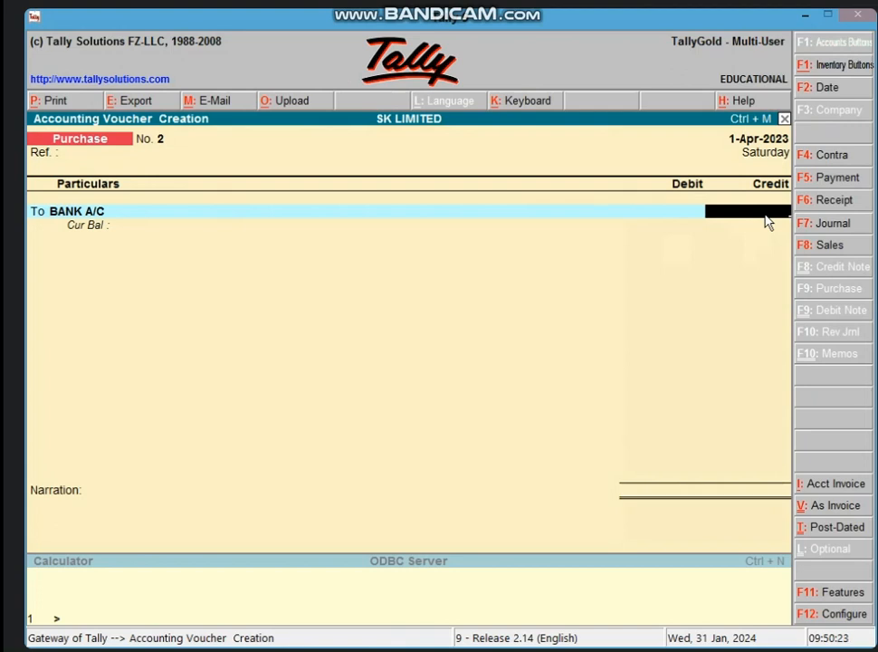
{"action": "type", "text": "5000"}
{"action": "key", "text": "Return"}
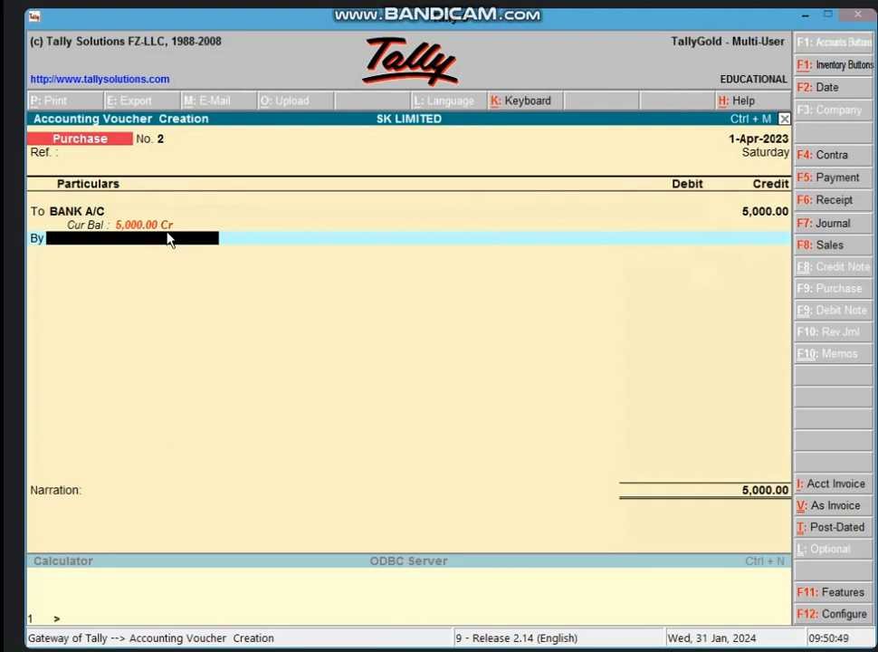
- Debit PURCHASE A/C with the 5,000.00 balance, leaving its inventory allocation empty
{"action": "type", "text": "P"}
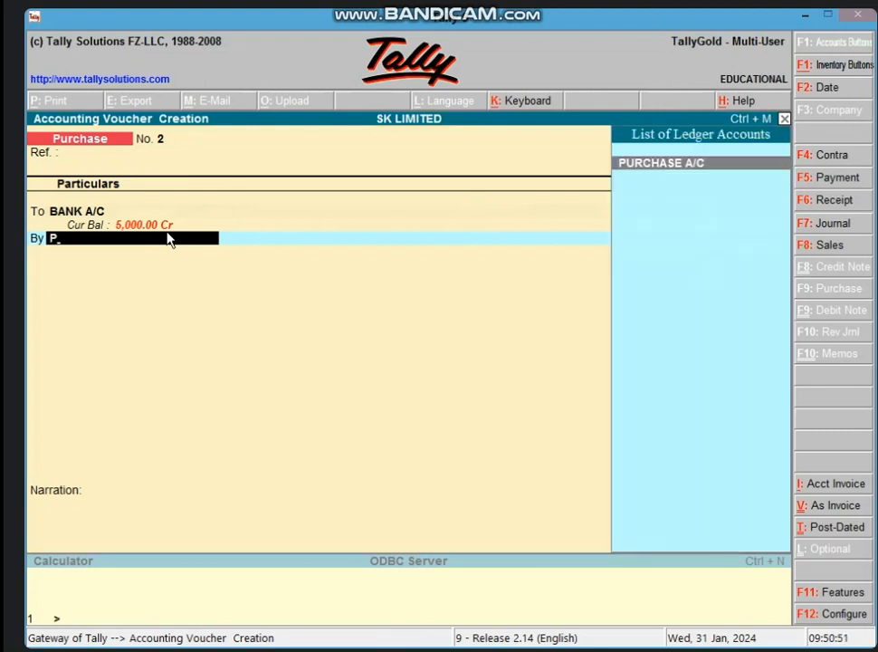
{"action": "key", "text": "Return"}
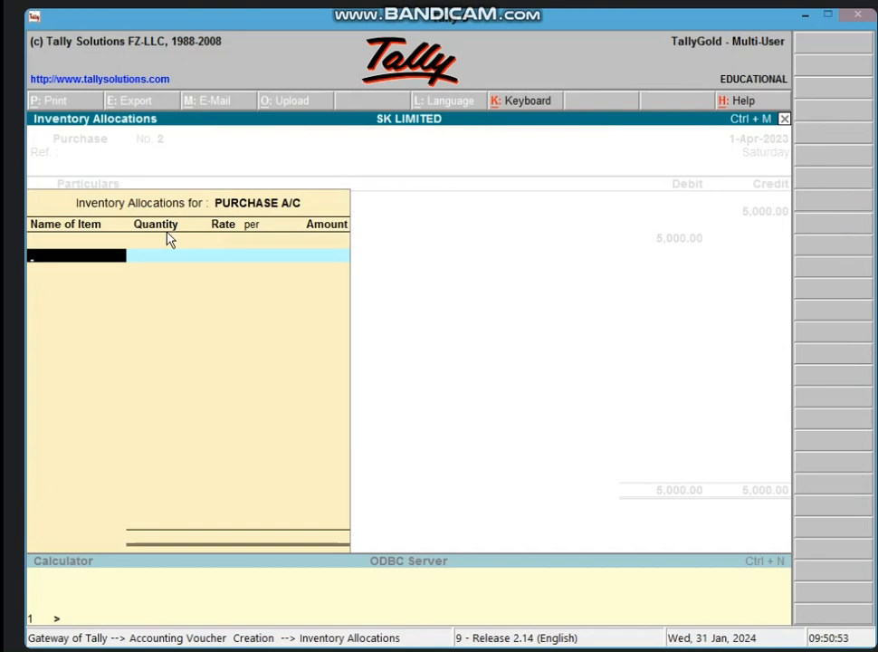
{"action": "key", "text": "Return"}
{"action": "key", "text": "Return"}
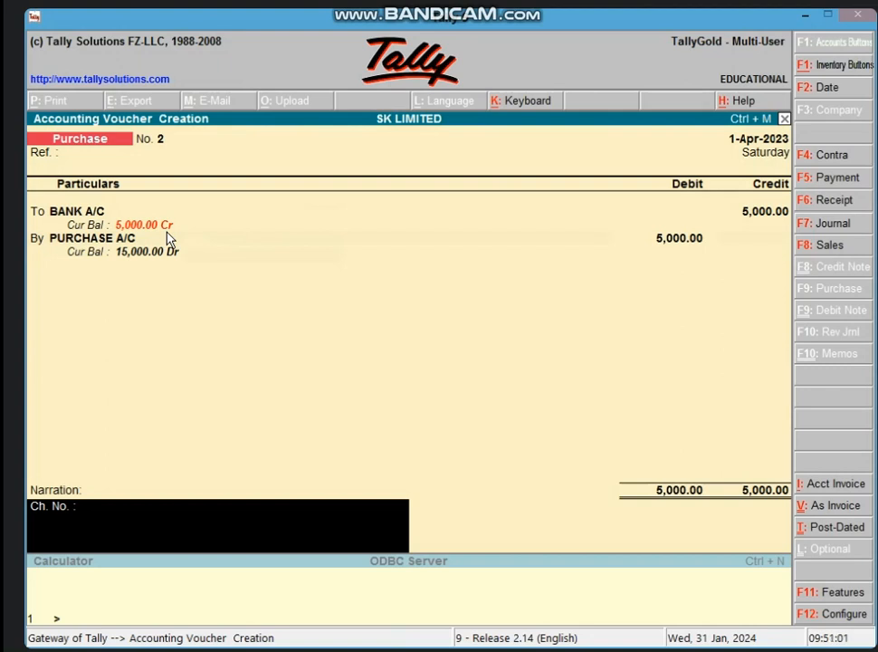
- Enter the narration "BEING GOODS PURCHASE BY BANK" and save the purchase voucher
{"action": "type", "text": "BEING GOODS"}
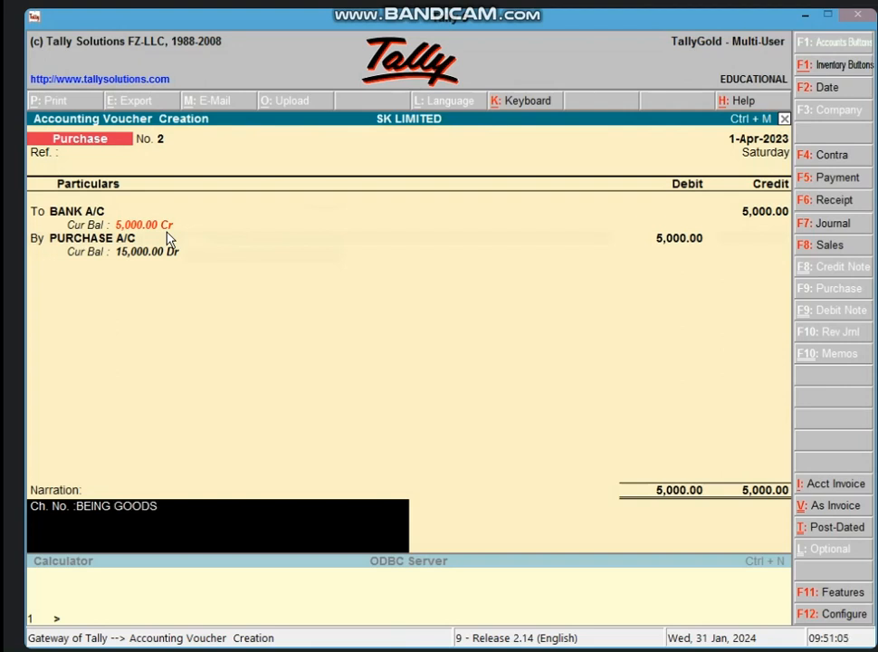
{"action": "type", "text": " PURCHS"}
{"action": "key", "text": "BackSpace"}
{"action": "type", "text": "ASE BY"}
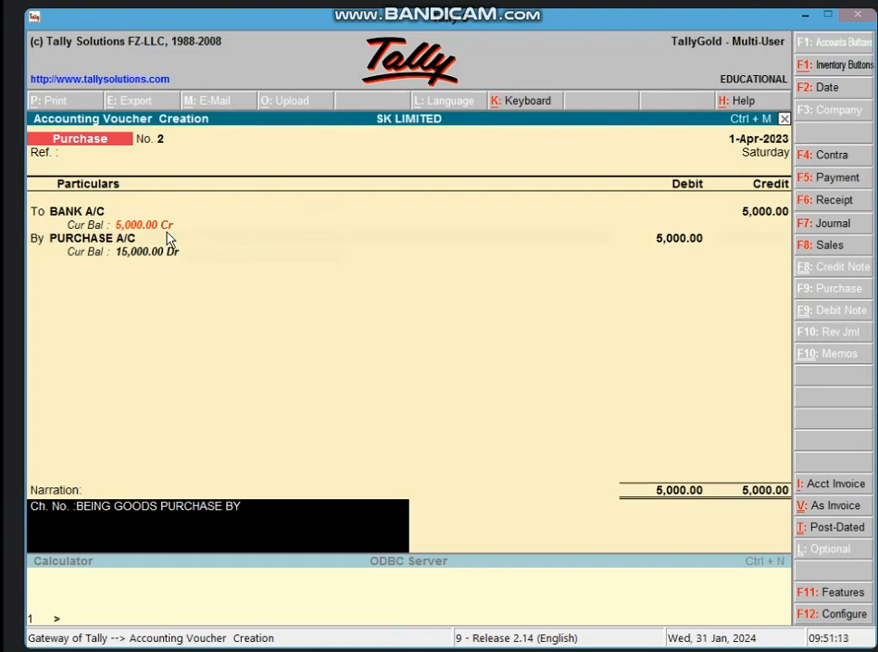
{"action": "type", "text": " BANK"}
{"action": "key", "text": "Return"}
{"action": "key", "text": "Return"}
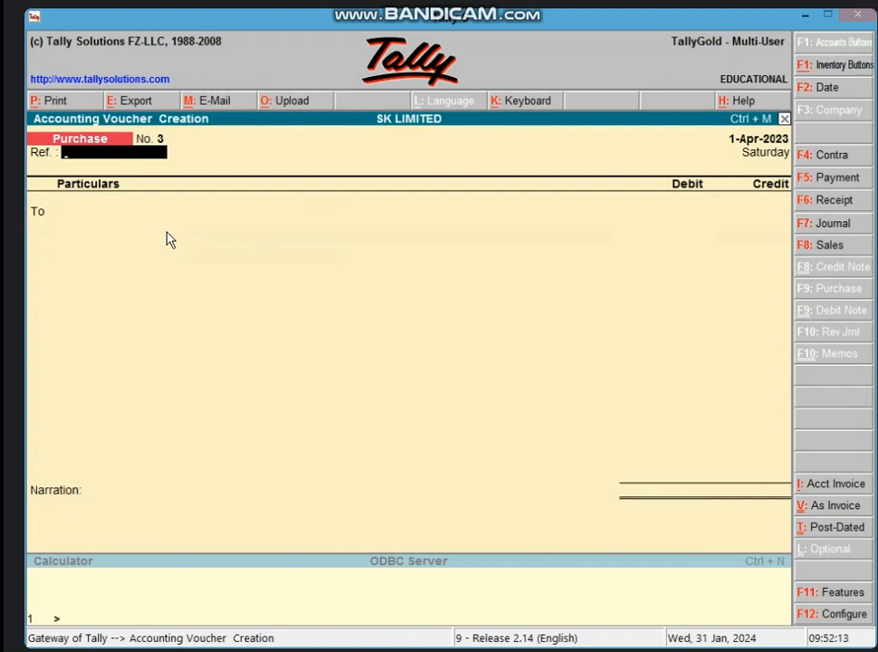
- Skip the reference of purchase voucher No. 3 and open new ledger creation from its credit line
{"action": "key", "text": "Return"}
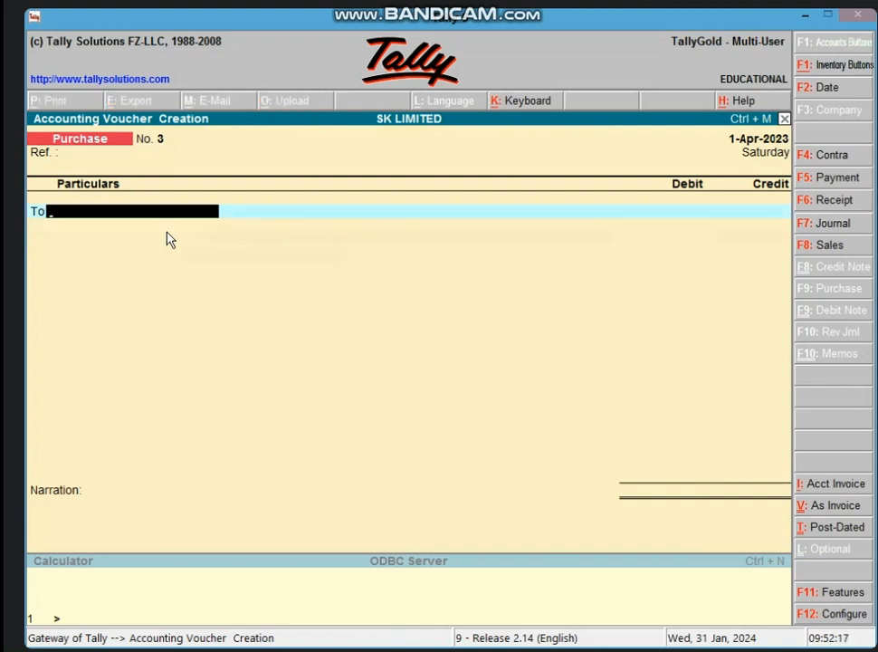
{"action": "key", "text": "Return"}
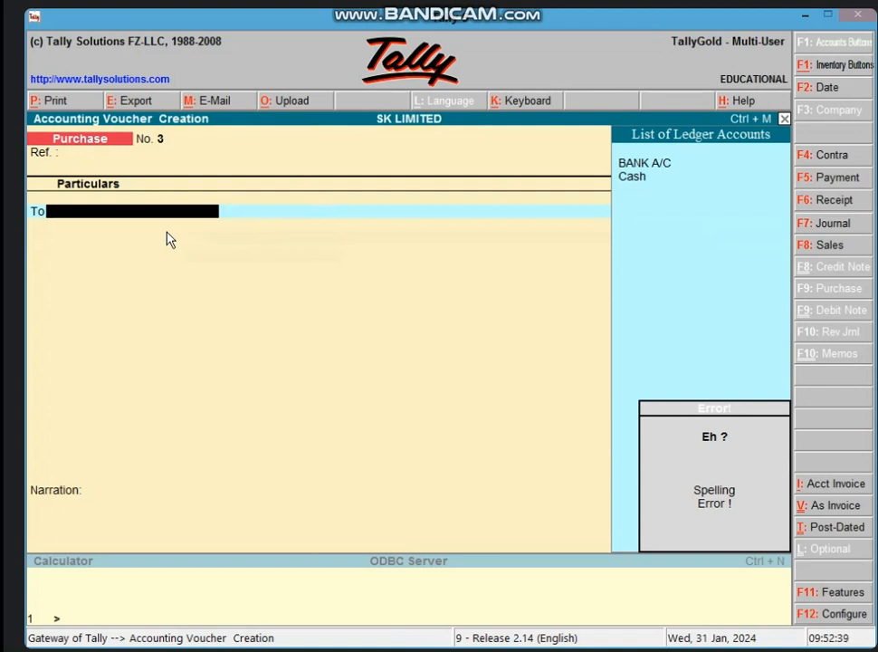
{"action": "key", "text": "alt+c"}
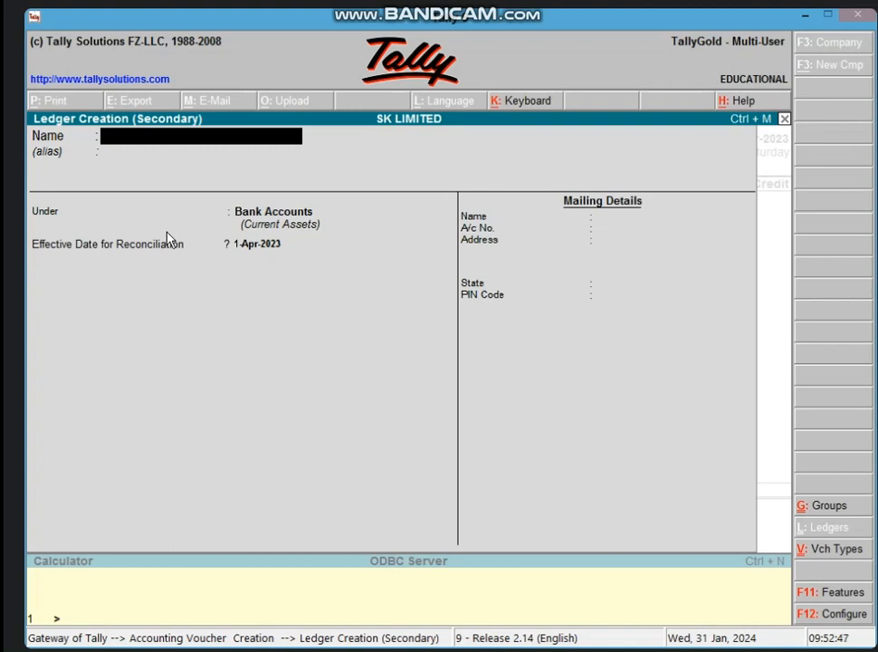
- Name the new ledger with the supplier's name in the possessive form followed by A/C
{"action": "type", "text": "RADHE'S A/C"}
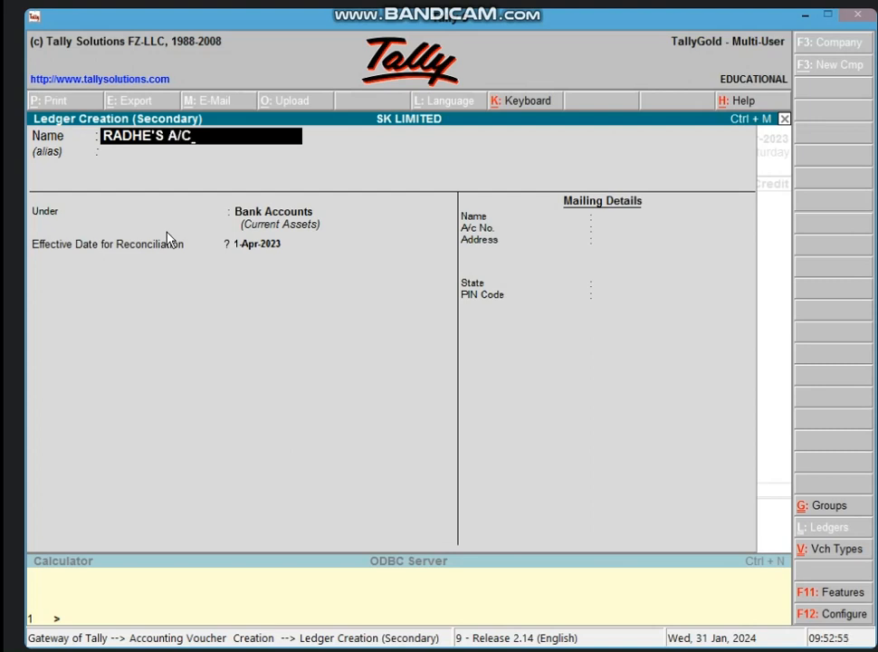
{"action": "key", "text": "BackSpace"}
{"action": "key", "text": "BackSpace"}
{"action": "key", "text": "BackSpace"}
{"action": "key", "text": "BackSpace"}
{"action": "key", "text": "BackSpace"}
{"action": "key", "text": "BackSpace"}
{"action": "type", "text": "A/C"}
{"action": "key", "text": "BackSpace"}
{"action": "key", "text": "BackSpace"}
{"action": "key", "text": "BackSpace"}
{"action": "type", "text": "'S A/C"}
{"action": "key", "text": "Return"}
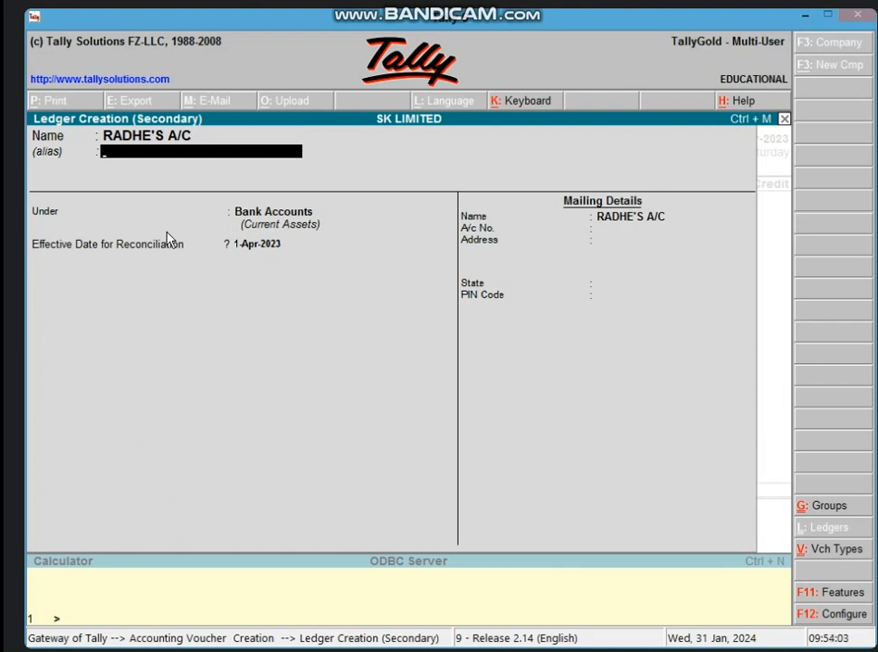
- Leave the supplier ledger's alias blank and place it under the Sundry Creditors group
{"action": "key", "text": "Return"}
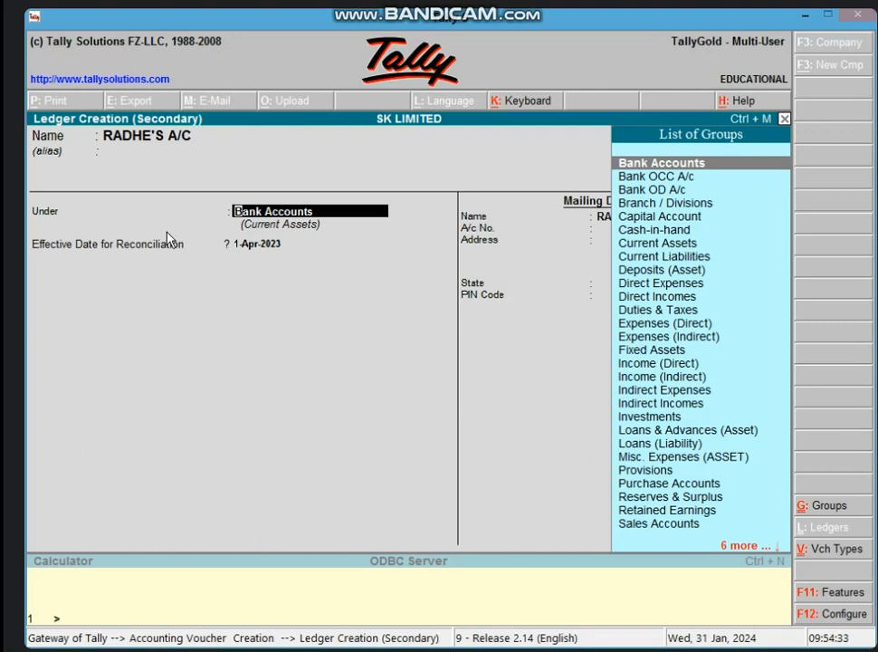
{"action": "type", "text": "S"}
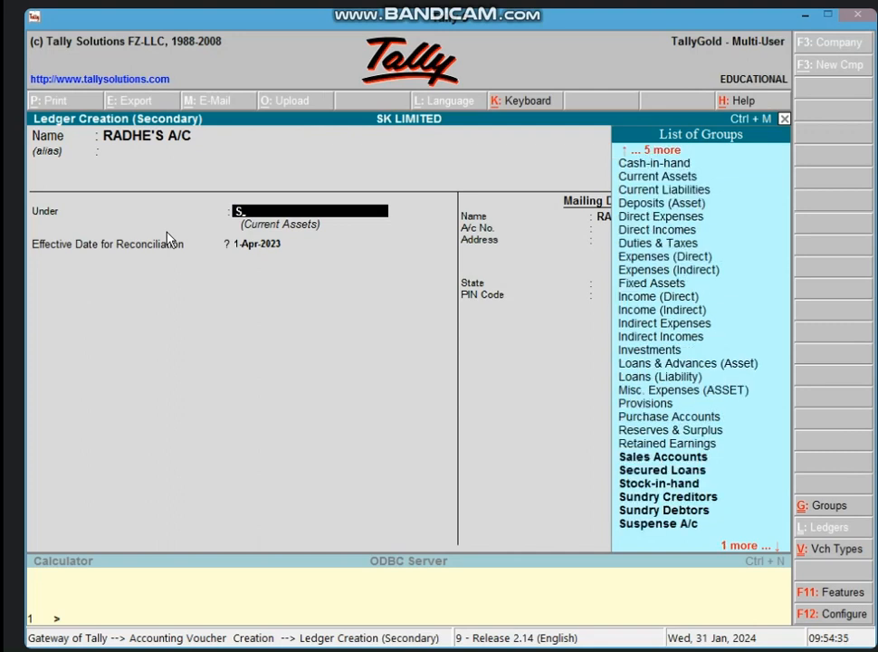
{"action": "key", "text": "Down"}
{"action": "key", "text": "Down"}
{"action": "key", "text": "Down"}
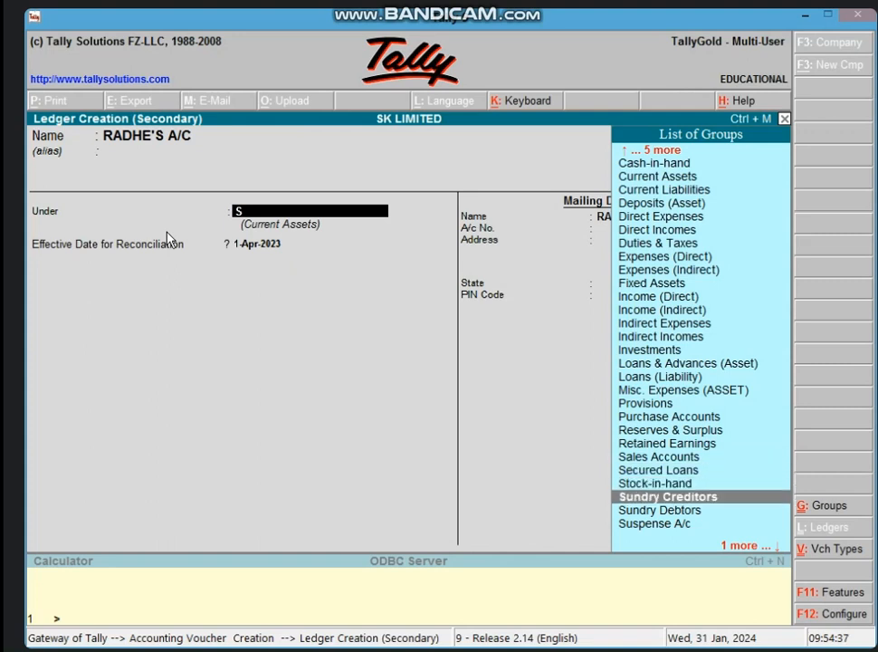
{"action": "key", "text": "Return"}
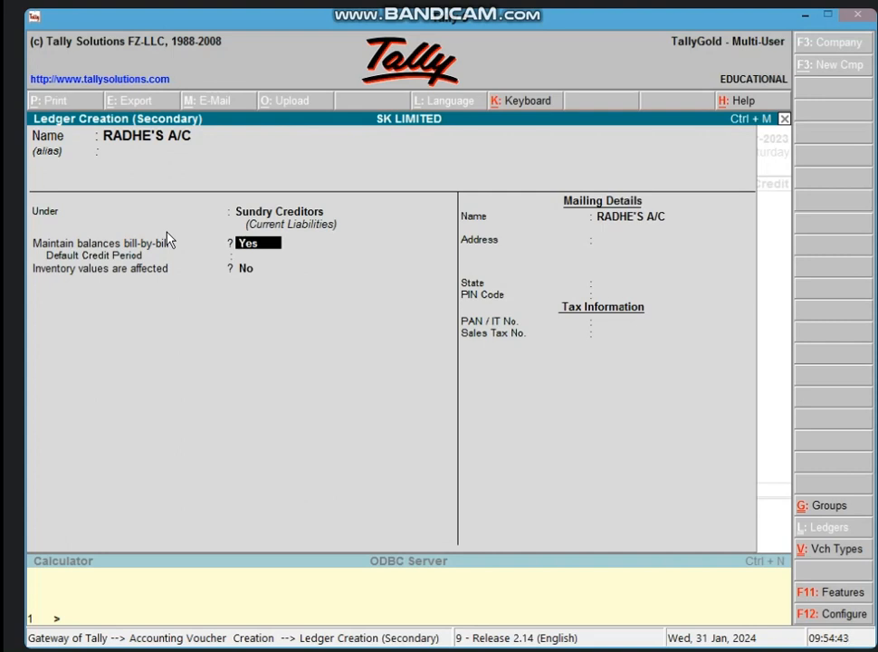
- Keep bill-by-bill balances enabled for the supplier ledger and set its default credit period to 60 days
{"action": "key", "text": "Return"}
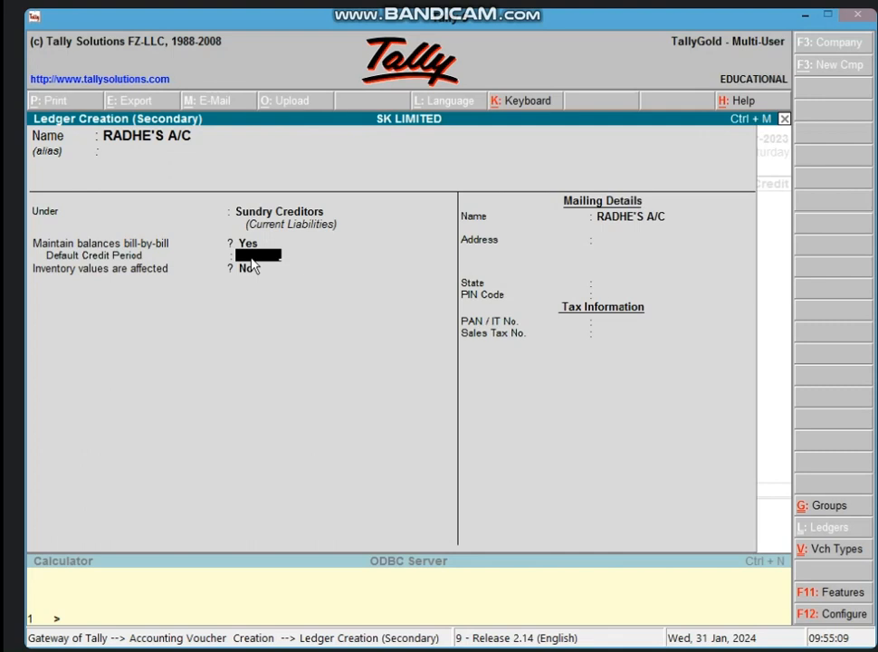
{"action": "type", "text": "60"}
{"action": "key", "text": "Return"}
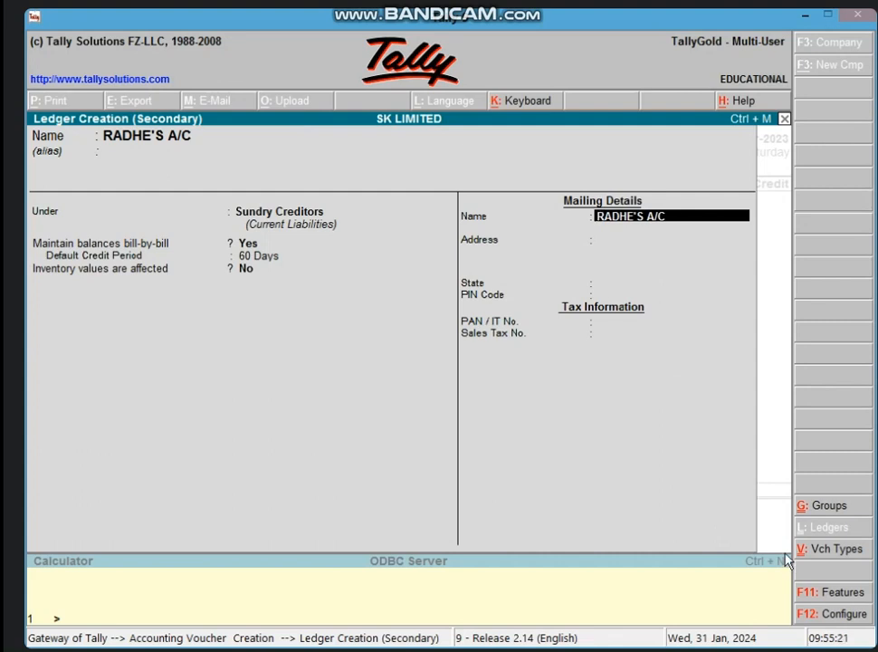
- Keep the supplier ledger's default mailing name, leave its address, state and tax details unfilled, and save the ledger
{"action": "key", "text": "Return"}
{"action": "key", "text": "Return"}
{"action": "key", "text": "Return"}
{"action": "key", "text": "Return"}
{"action": "key", "text": "Return"}
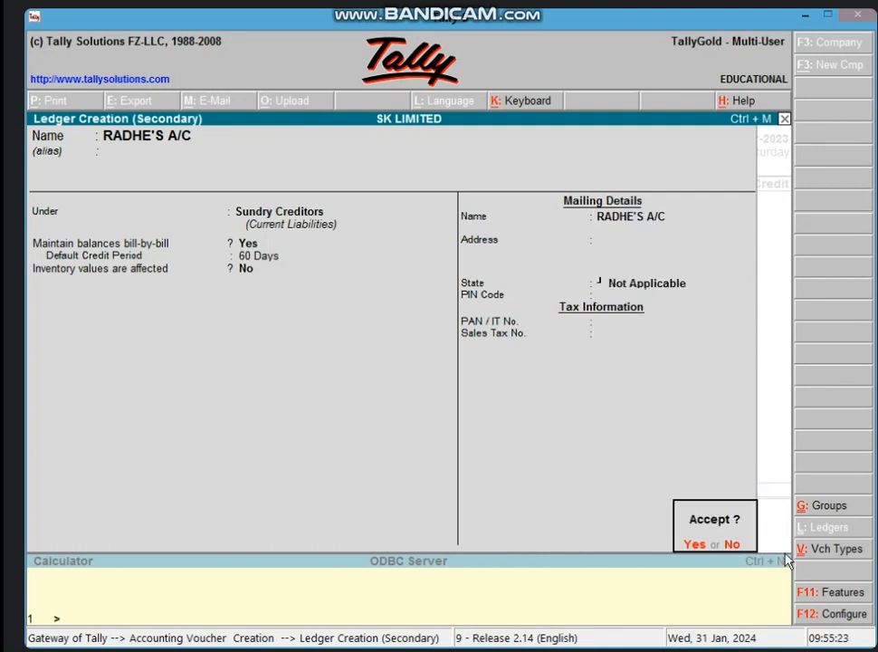
{"action": "key", "text": "y"}
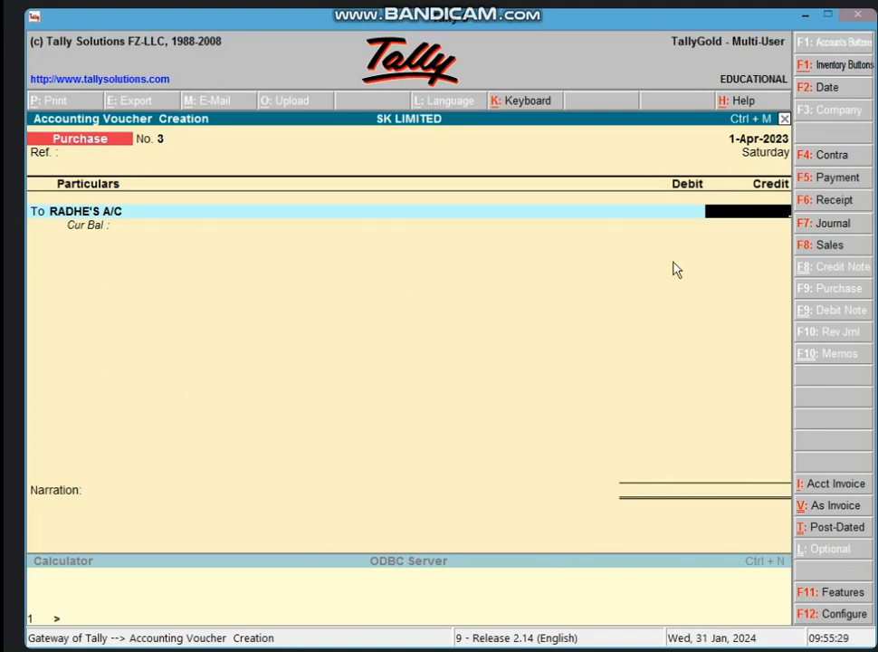
- Credit the supplier ledger with 20,000 and allocate the full amount to New Ref 3 with 60 days' credit
{"action": "type", "text": "20000"}
{"action": "key", "text": "Return"}
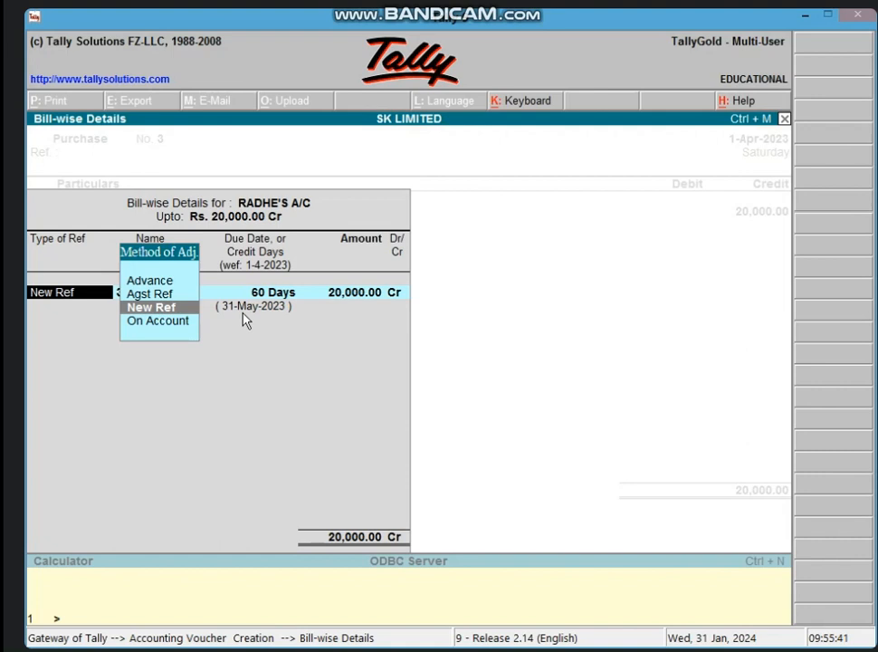
{"action": "key", "text": "Return"}
{"action": "key", "text": "Return"}
{"action": "key", "text": "Return"}
{"action": "key", "text": "Return"}
{"action": "key", "text": "Return"}
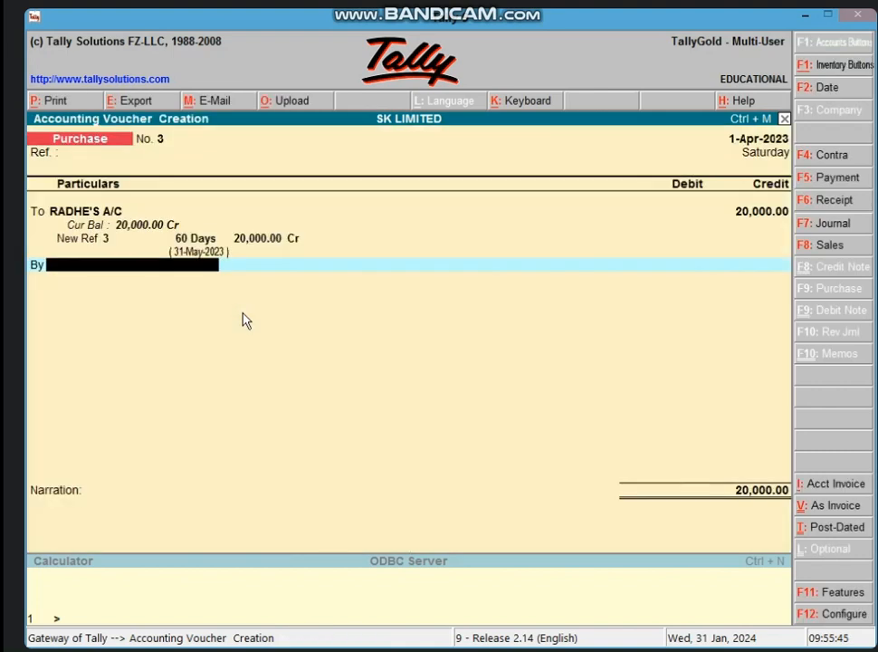
- Debit PURCHASE A/C with 20,000.00 in purchase voucher No. 3
{"action": "type", "text": "p"}
{"action": "key", "text": "Return"}
{"action": "key", "text": "Return"}
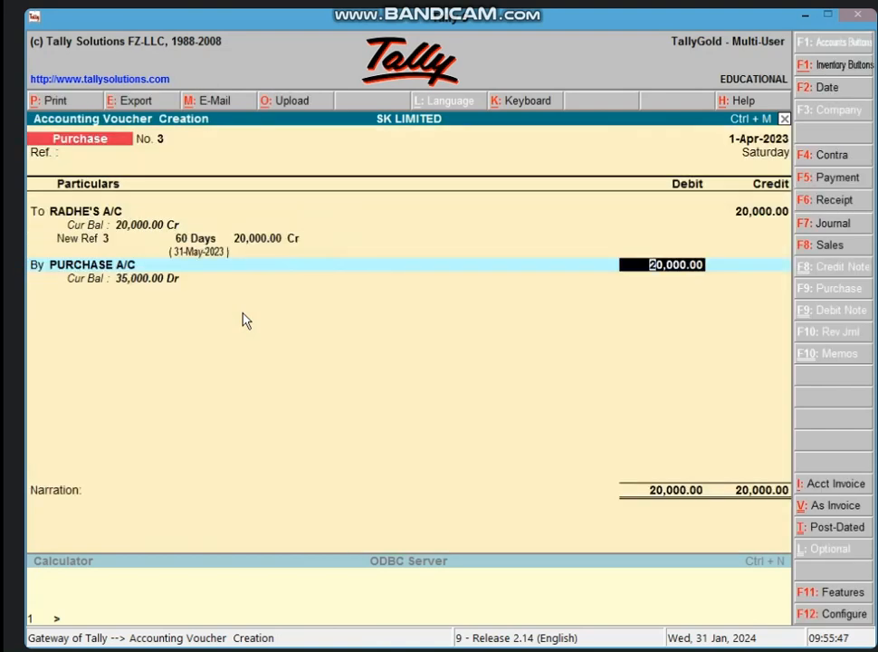
{"action": "key", "text": "Return"}
- Enter the narration "BEING GOODS PURCHASE FROM CR." and save purchase voucher No. 3
{"action": "type", "text": "BEI"}
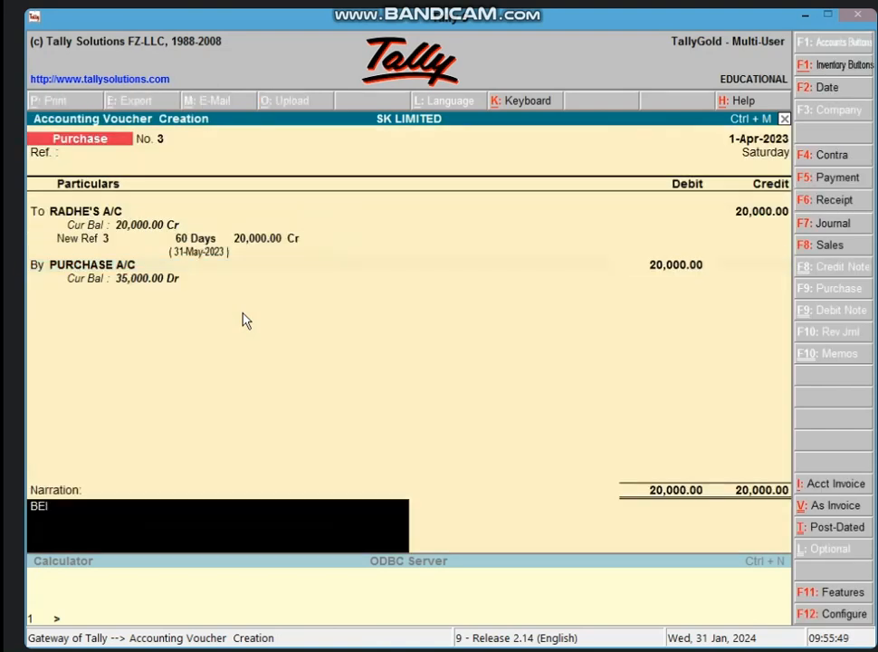
{"action": "type", "text": "NG GOODS"}
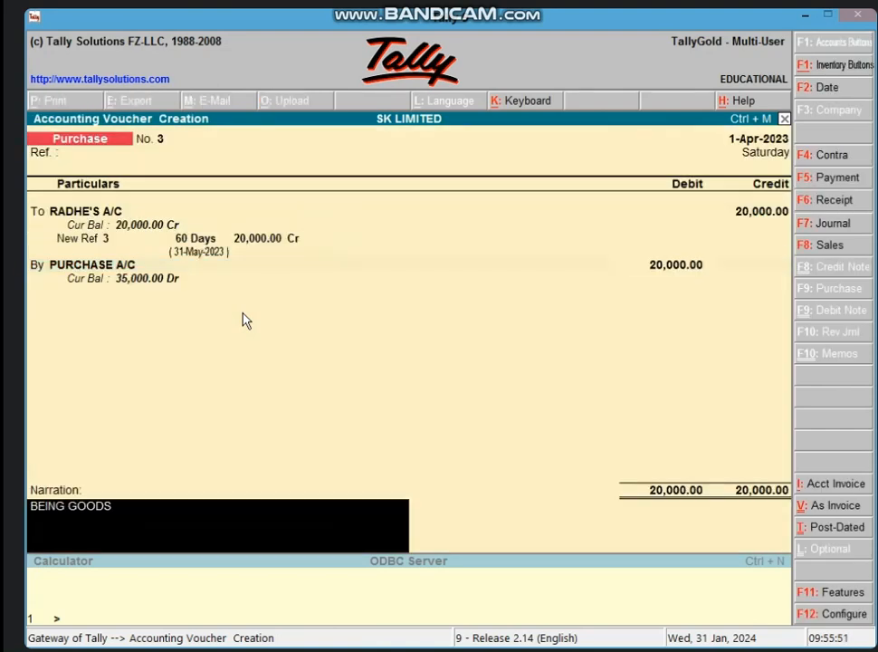
{"action": "type", "text": " LPU"}
{"action": "key", "text": "BackSpace"}
{"action": "key", "text": "BackSpace"}
{"action": "key", "text": "BackSpace"}
{"action": "type", "text": "PURCHAE"}
{"action": "key", "text": "BackSpace"}
{"action": "type", "text": "SE"}
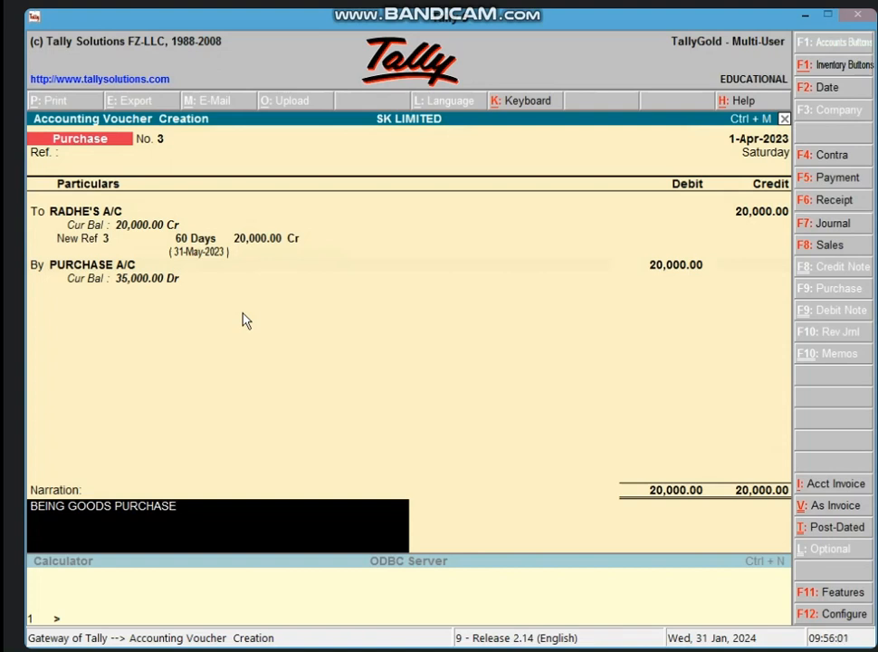
{"action": "type", "text": " FROM CR./"}
{"action": "key", "text": "BackSpace"}
{"action": "type", "text": "."}
{"action": "key", "text": "BackSpace"}
{"action": "key", "text": "Return"}
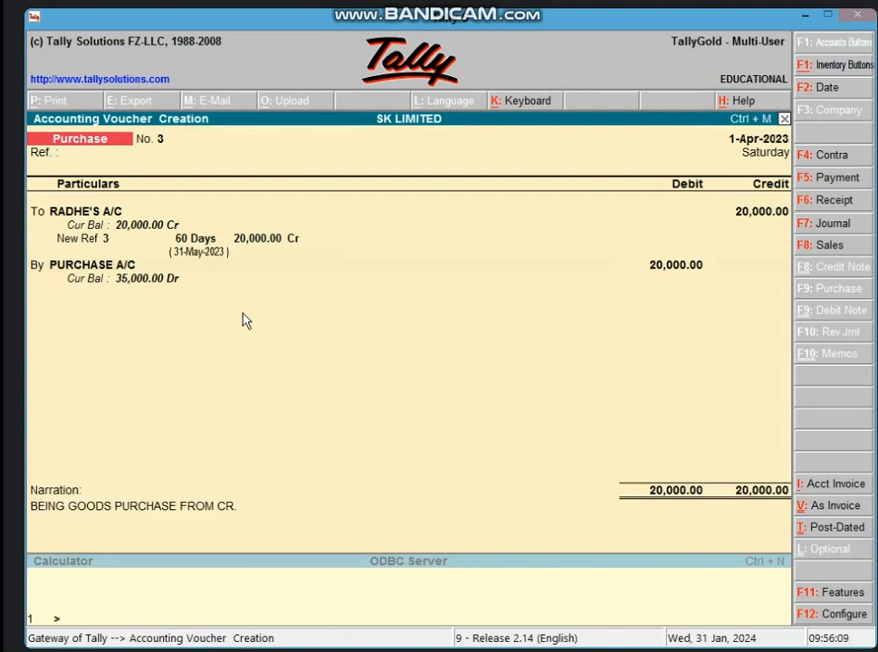
{"action": "key", "text": "Return"}
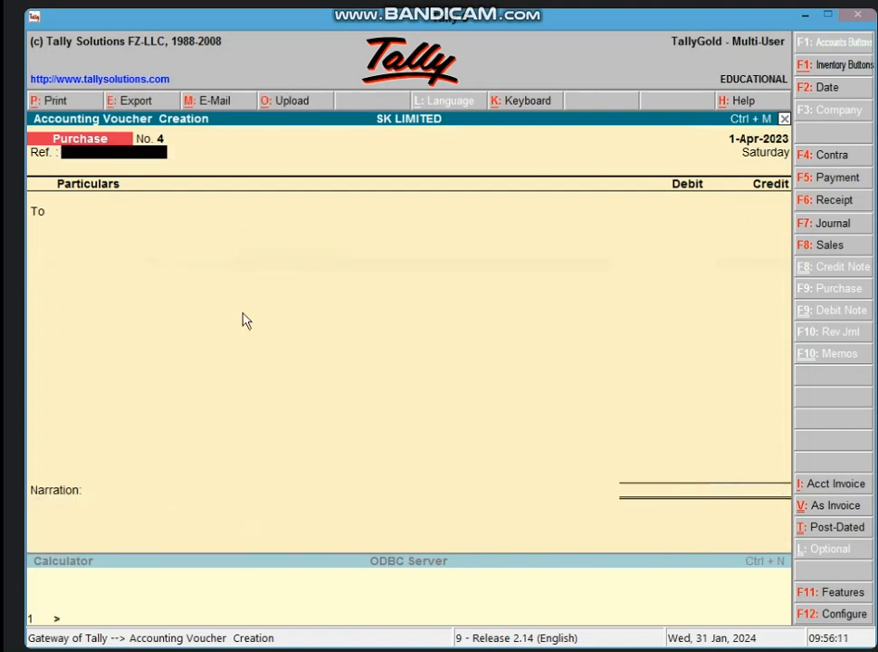